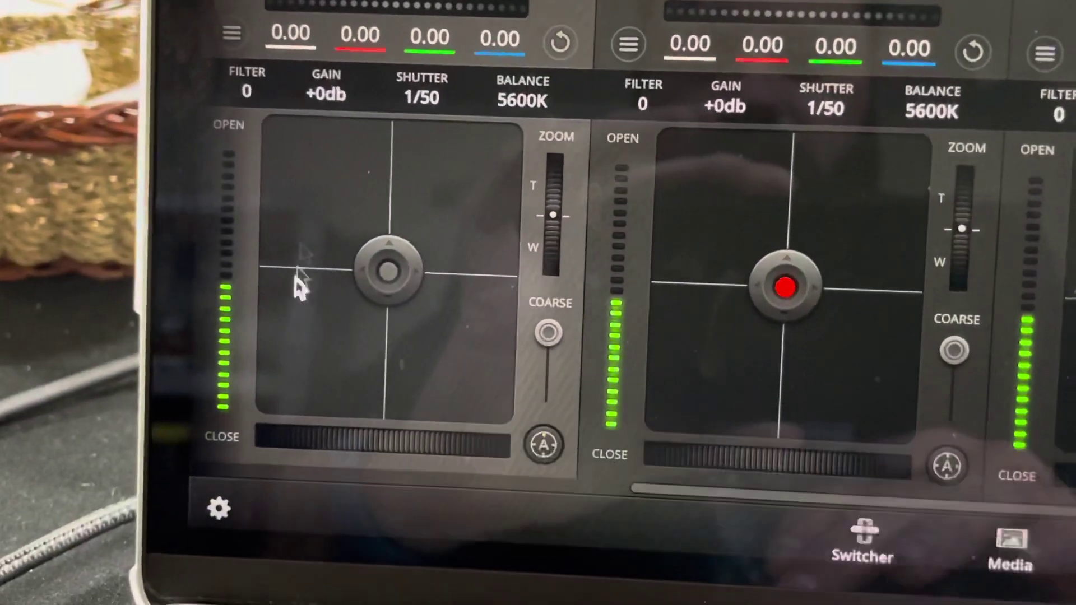
# - In Multi View settings, switch window 4's source from Black to the unnamed input after CAM 2
pyautogui.click(204, 498)
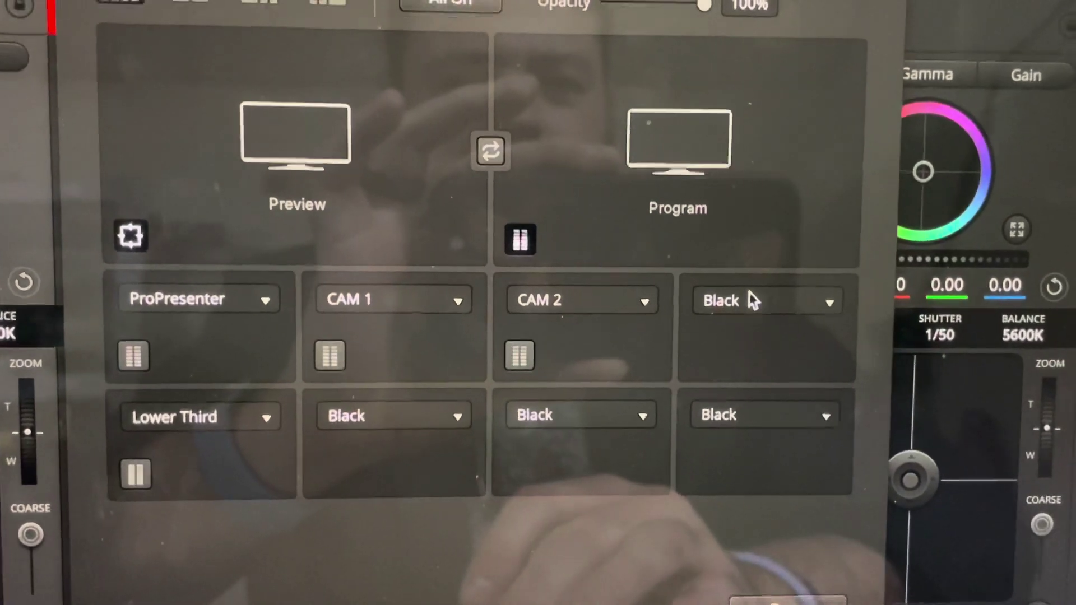
pyautogui.click(747, 301)
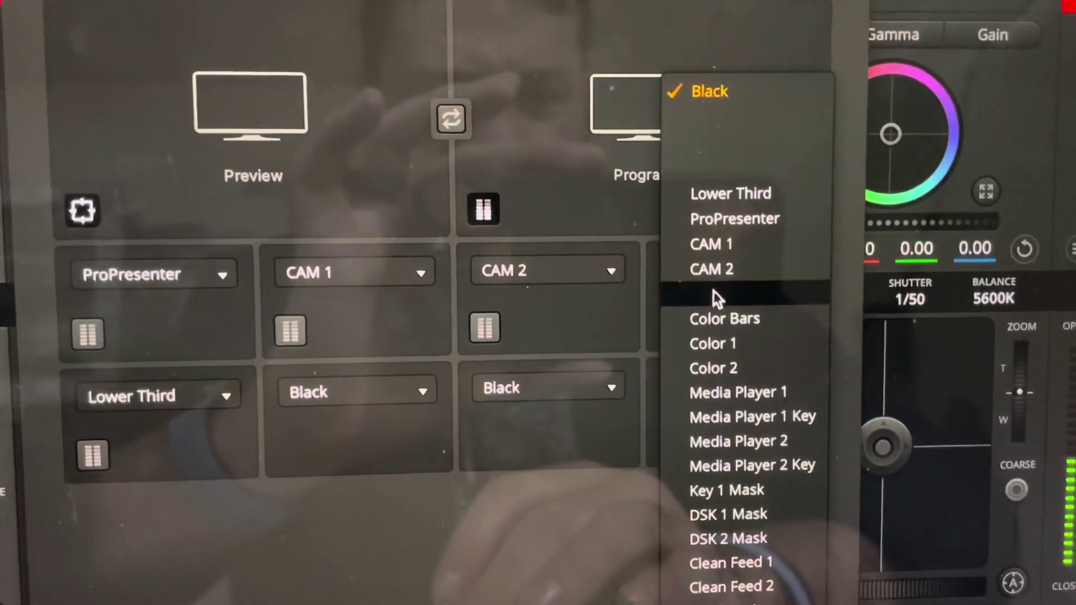
pyautogui.click(712, 294)
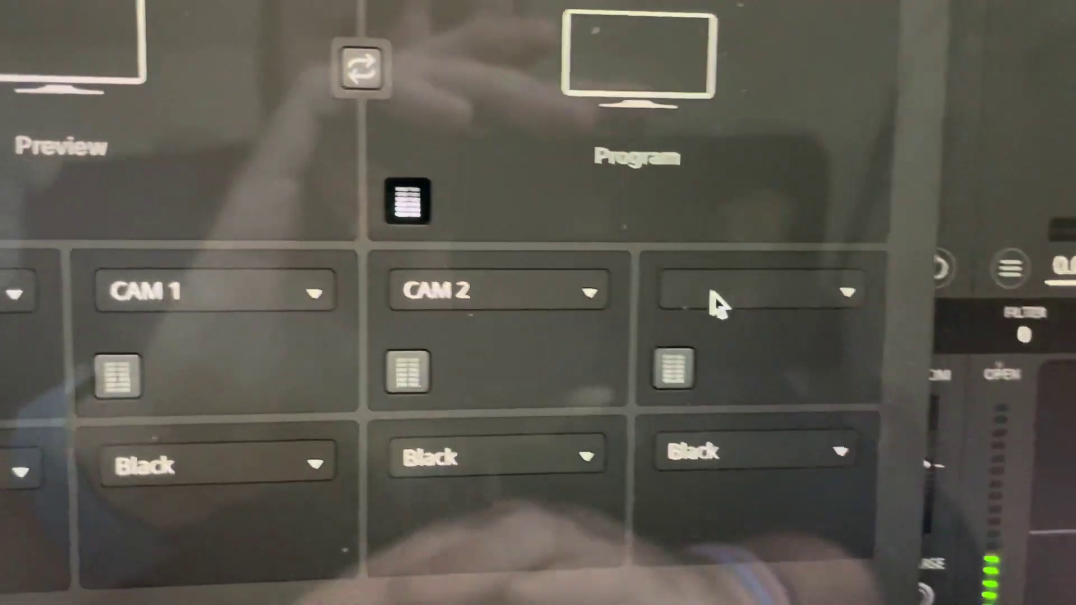
pyautogui.click(715, 303)
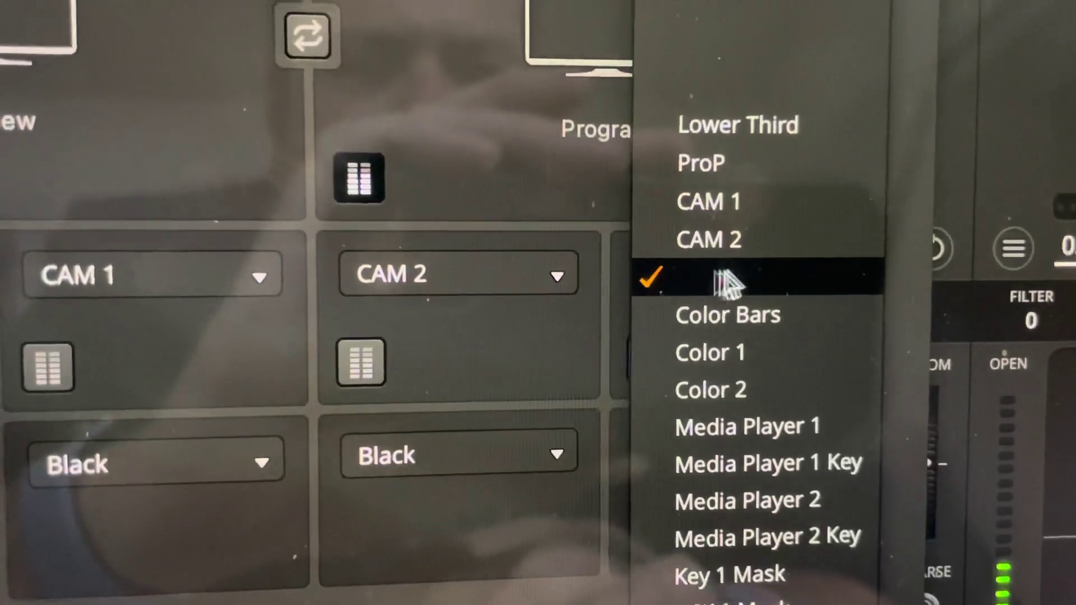
pyautogui.click(725, 283)
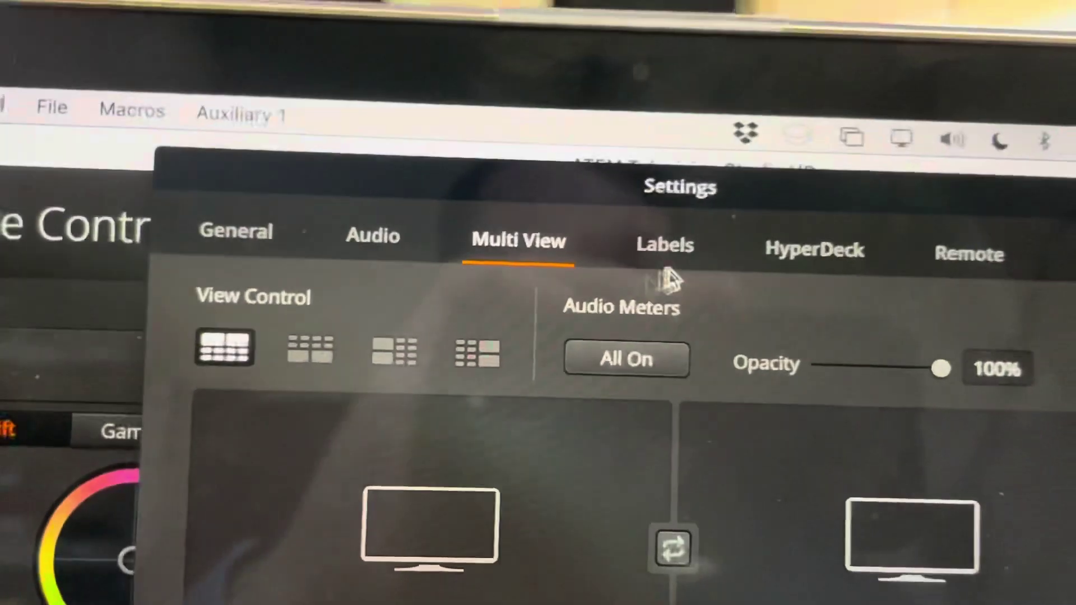
# - In the Labels settings, enter 'CAM 3' as input 8's name and 'XA55' as its label
pyautogui.click(669, 246)
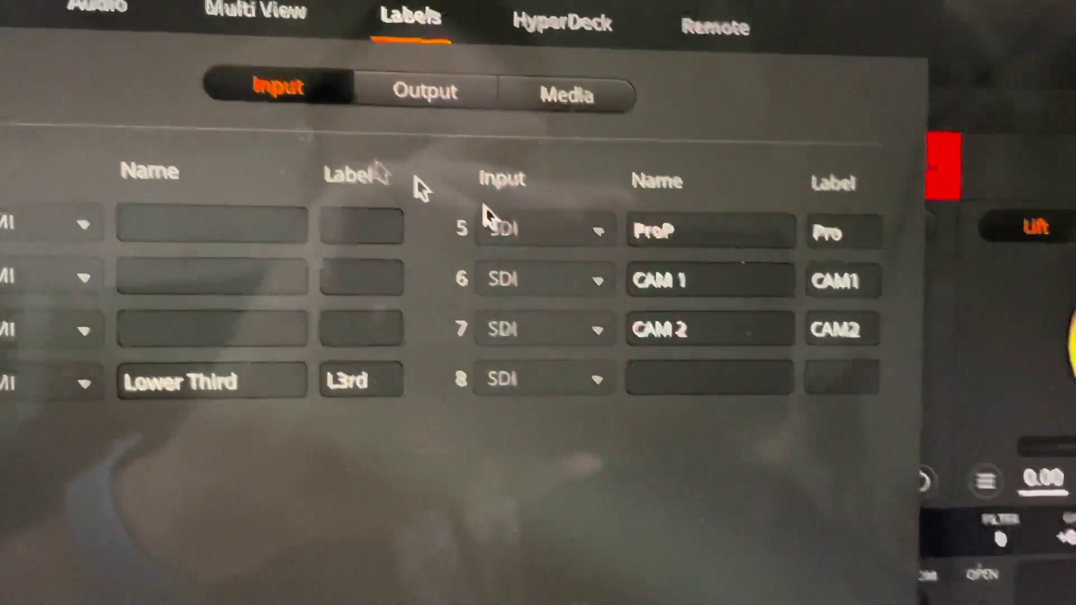
pyautogui.click(709, 379)
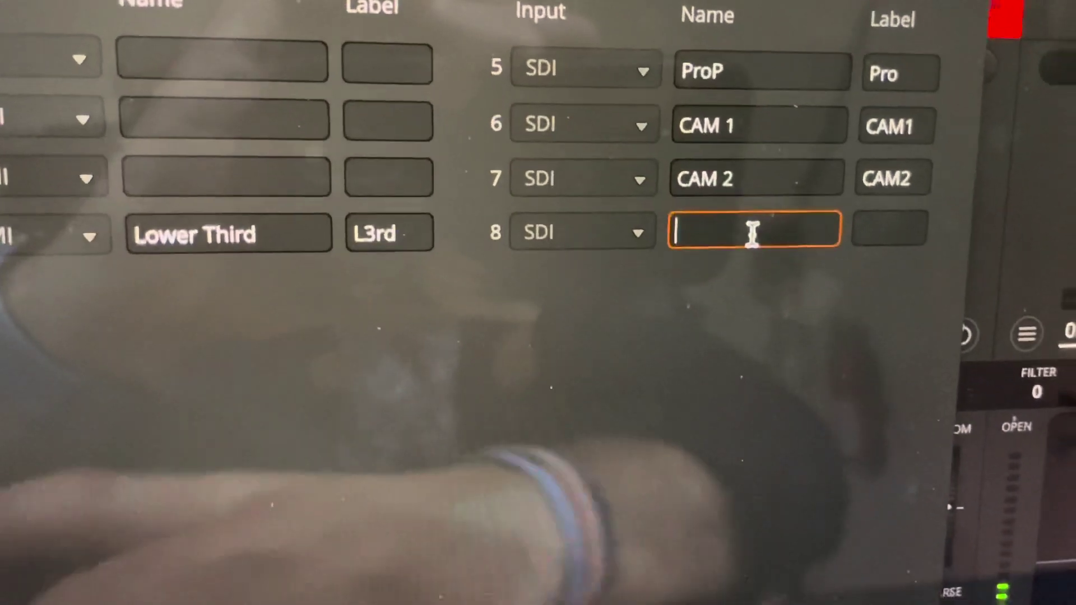
pyautogui.write('CAM ')
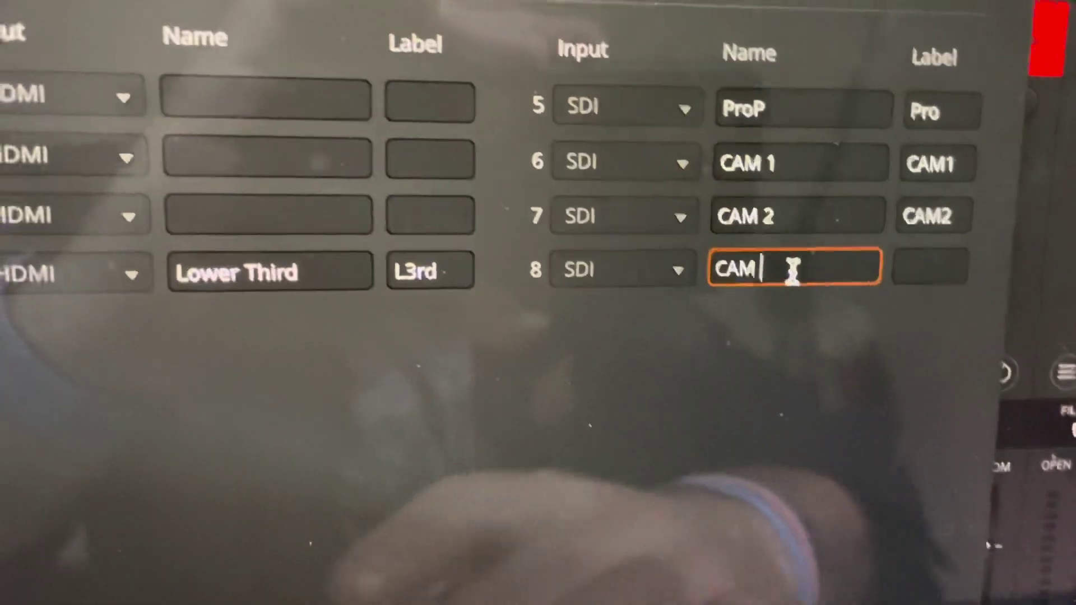
pyautogui.write('3')
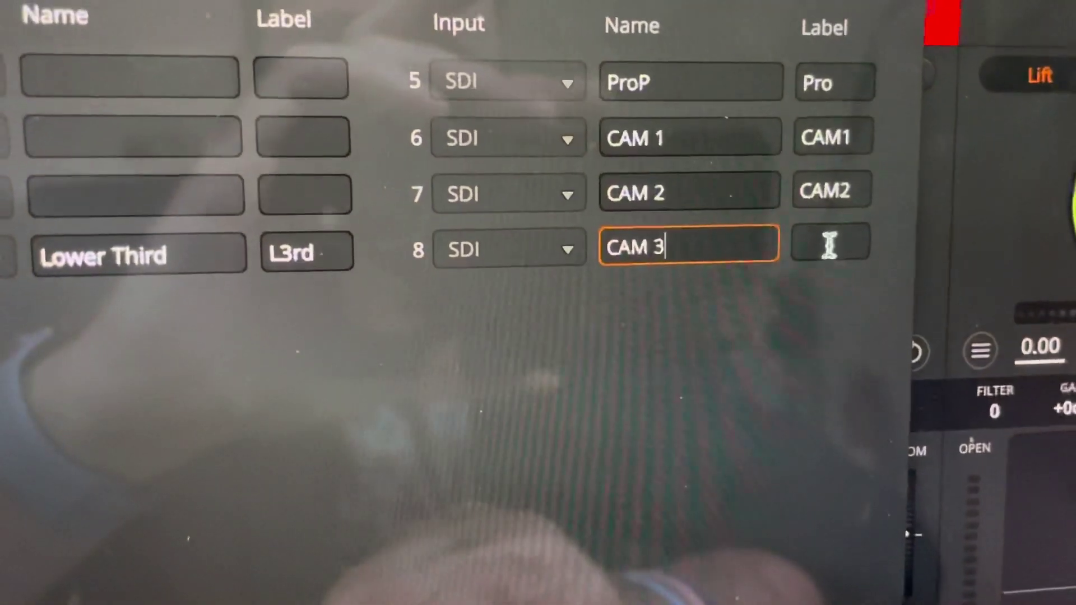
pyautogui.click(830, 245)
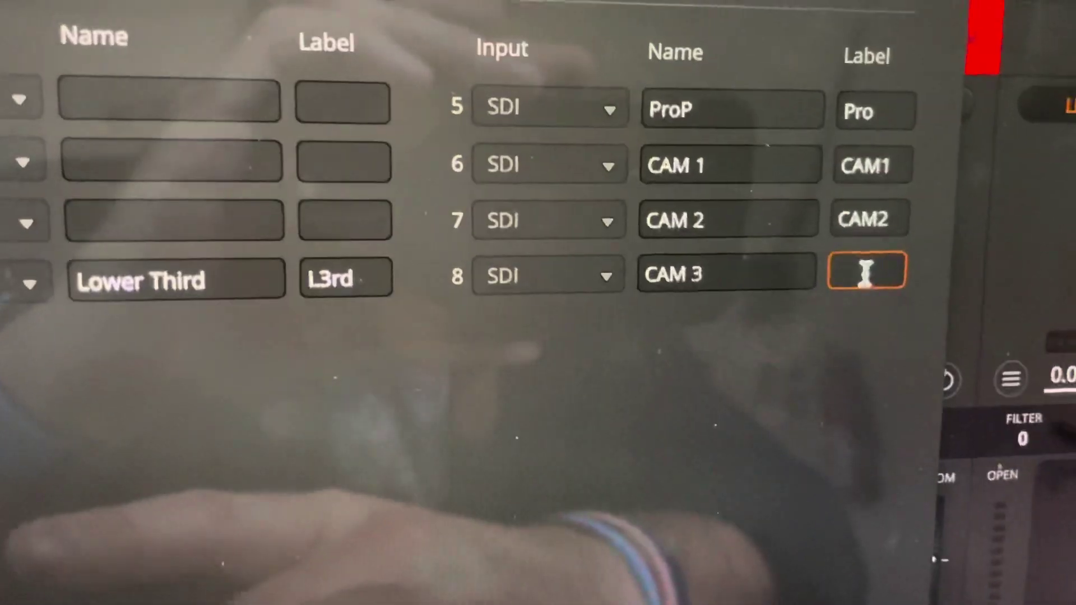
pyautogui.write('XA')
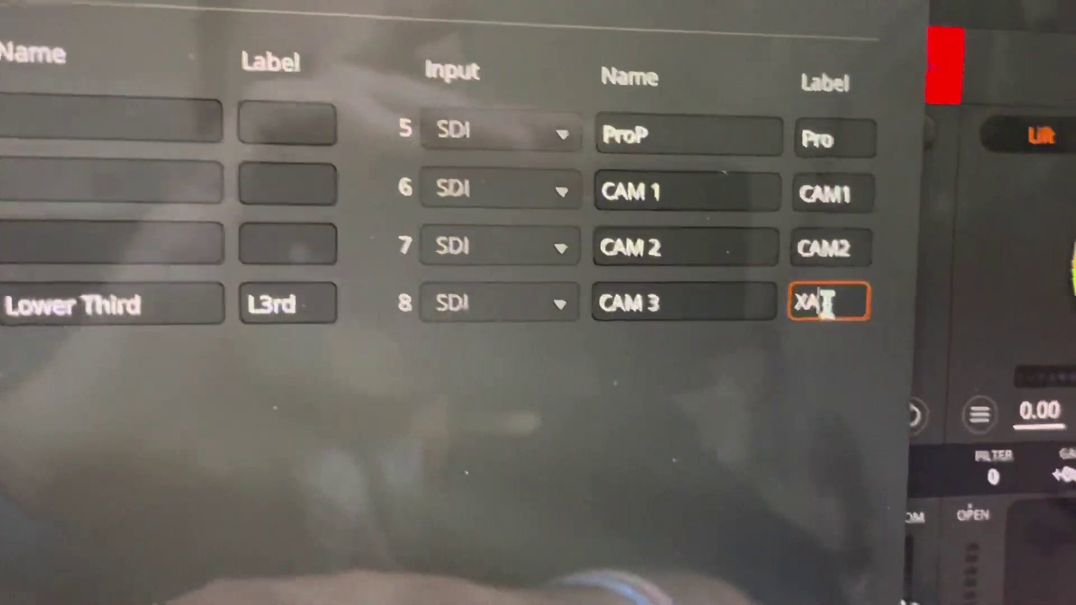
pyautogui.write('55')
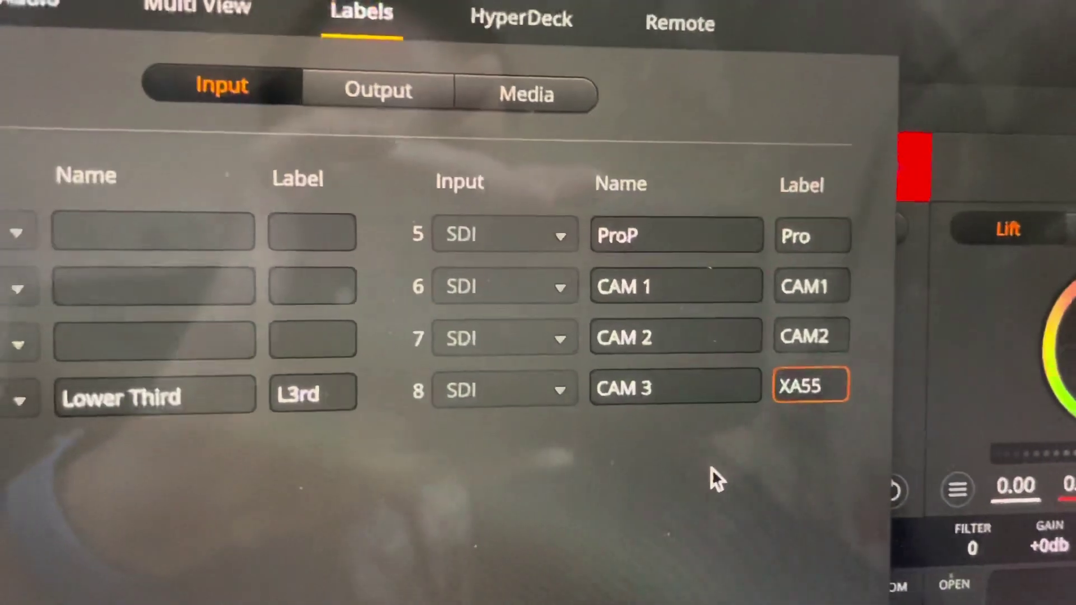